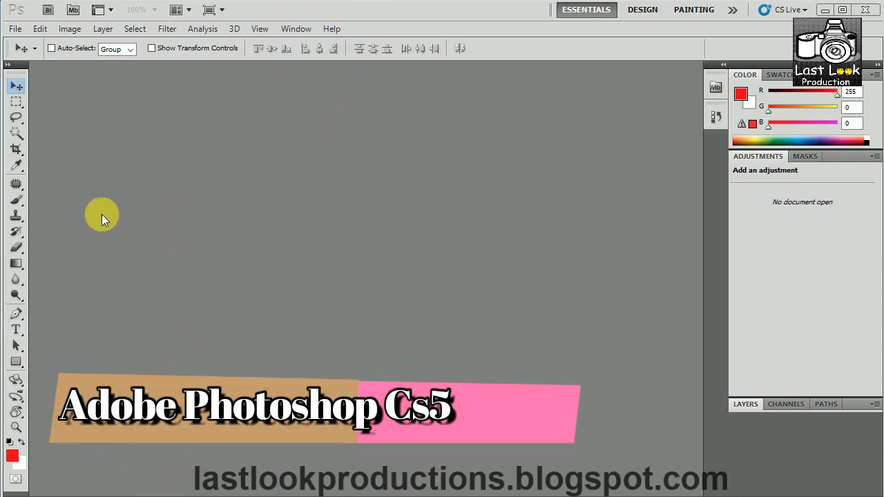
# Look through the 3D camera and 3D object tool groups, finishing with the 3D Rotate Camera Tool selected.
pyautogui.click(23, 402)
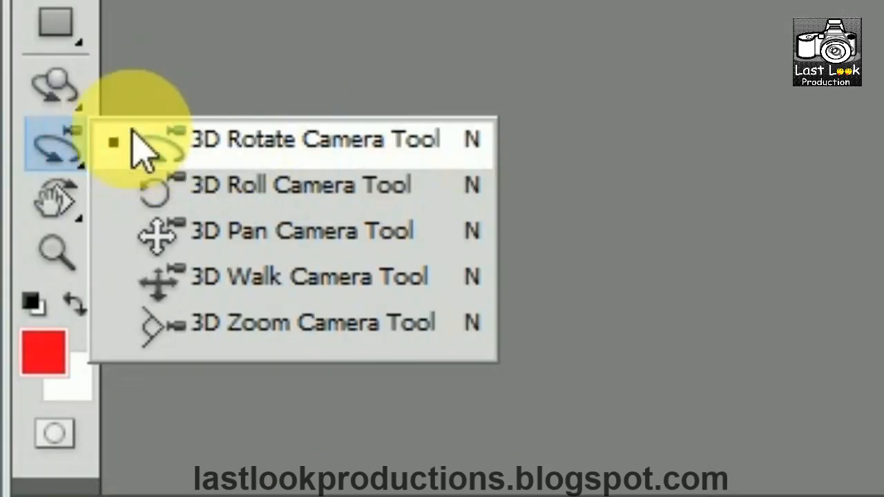
pyautogui.press('Escape')
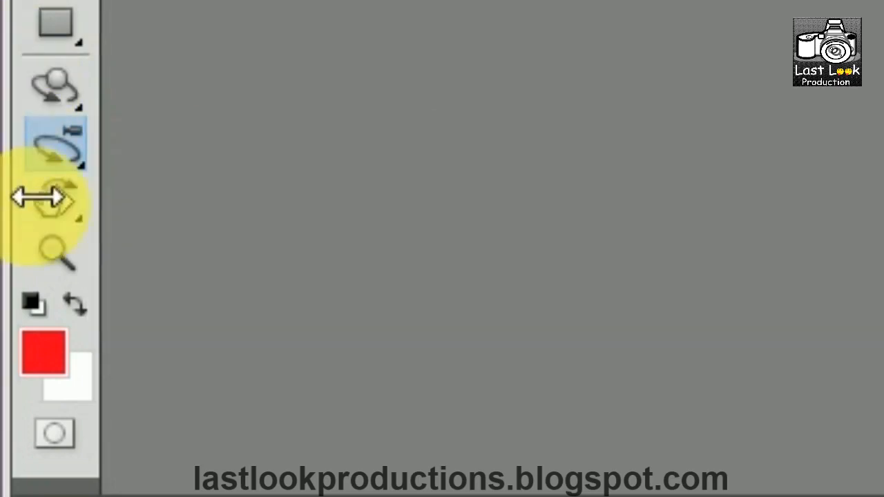
pyautogui.click(83, 154)
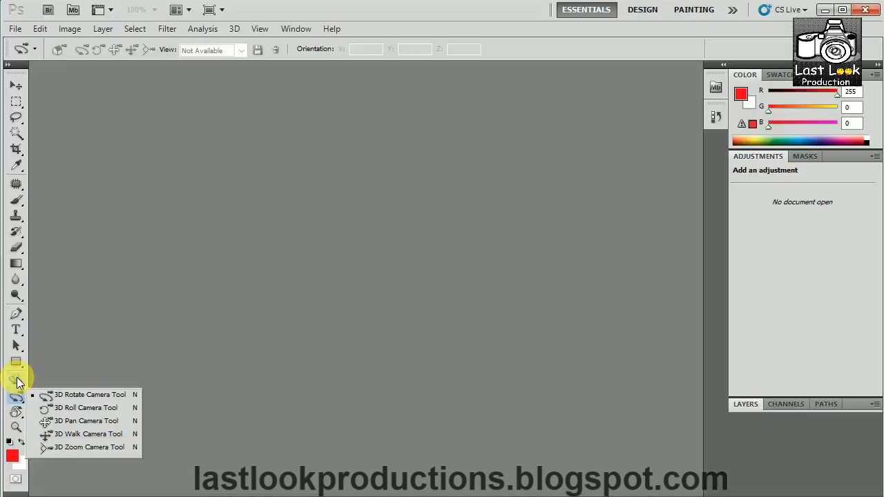
pyautogui.rightClick(57, 91)
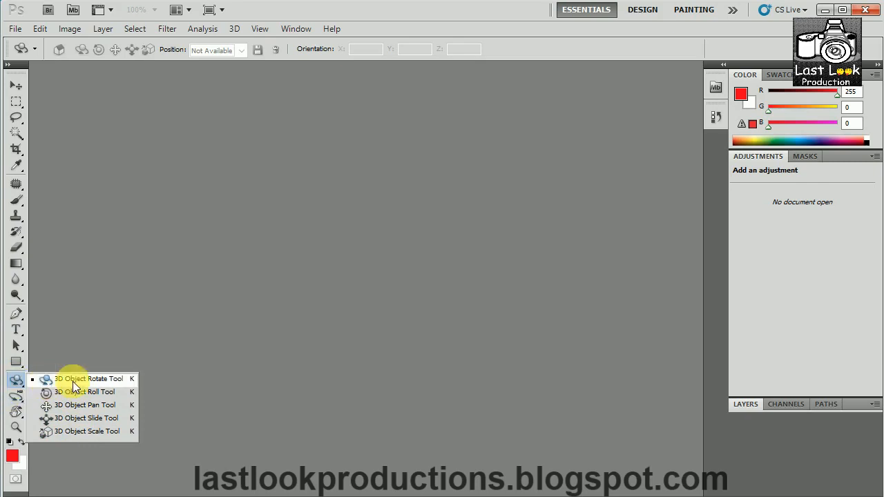
pyautogui.click(19, 398)
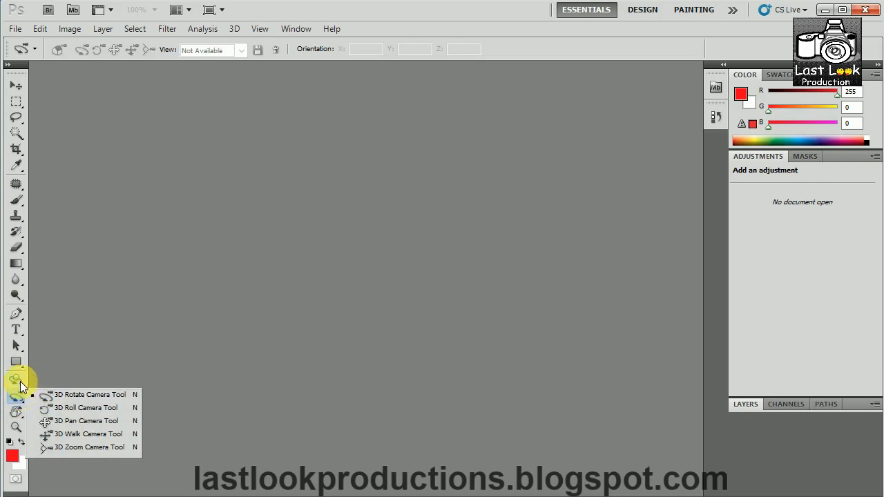
pyautogui.click(21, 384)
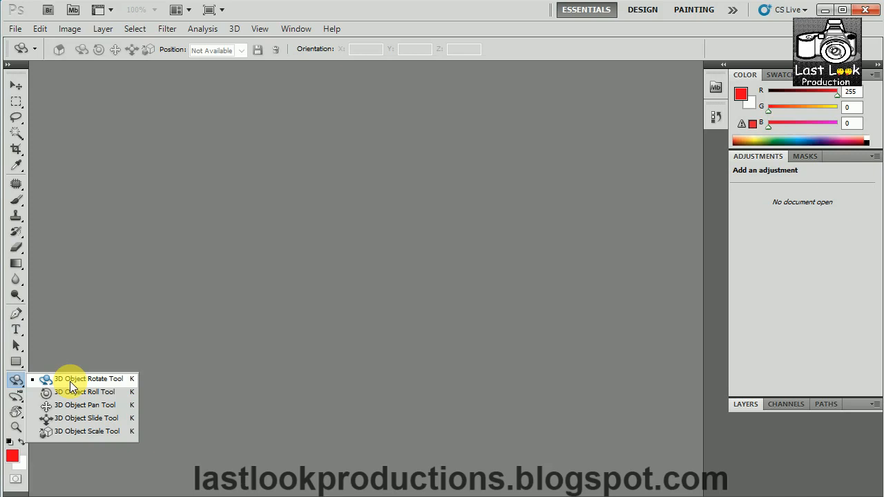
pyautogui.click(16, 394)
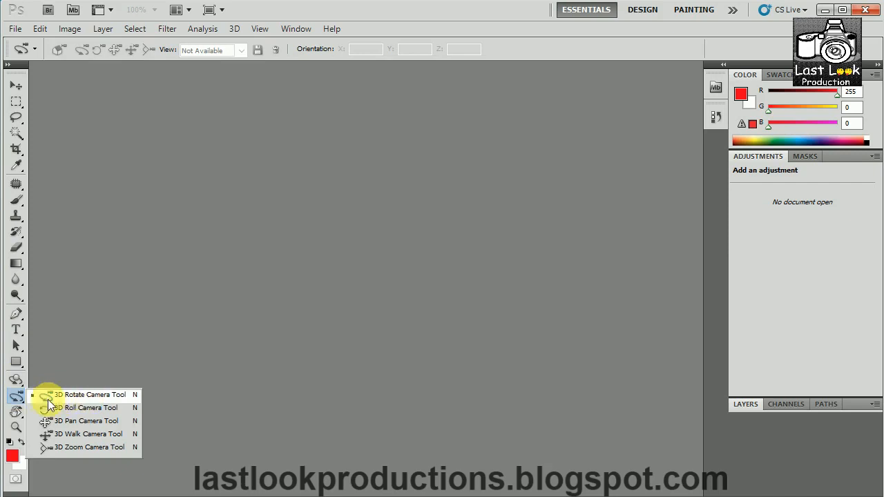
pyautogui.click(107, 395)
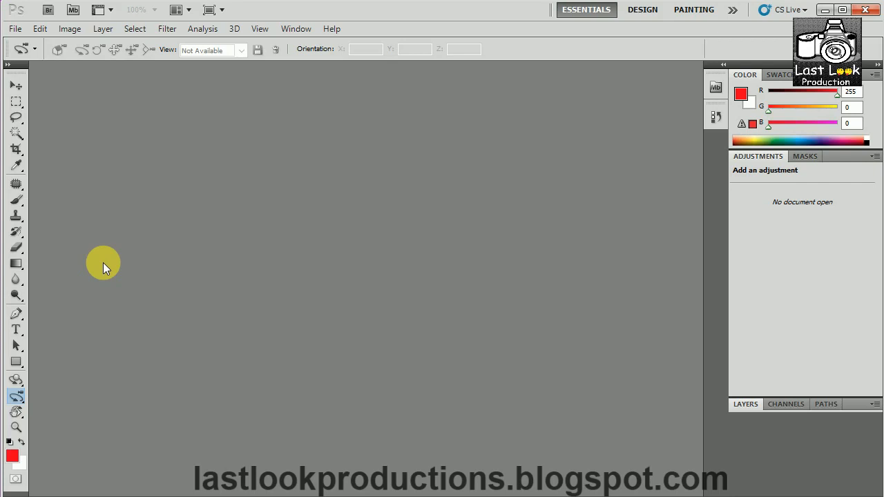
pyautogui.click(15, 29)
pyautogui.click(24, 55)
pyautogui.click(511, 242)
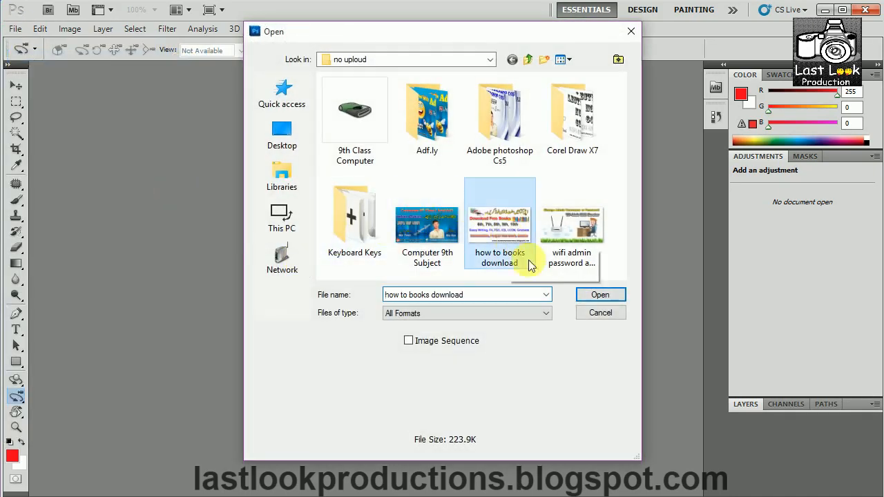
pyautogui.click(598, 294)
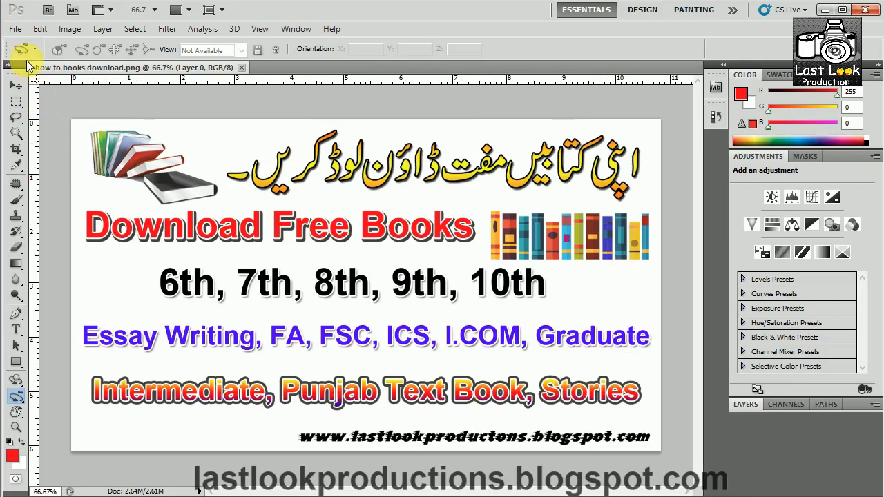
pyautogui.click(15, 29)
pyautogui.moveTo(40, 29)
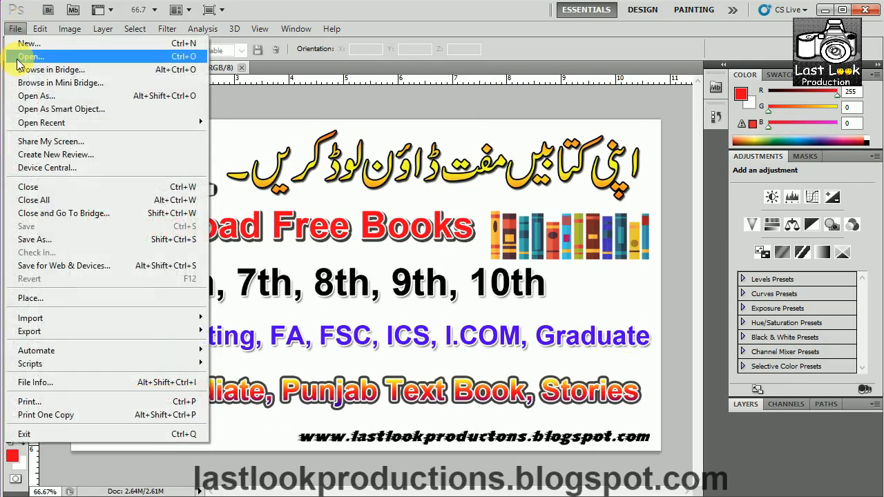
pyautogui.click(283, 198)
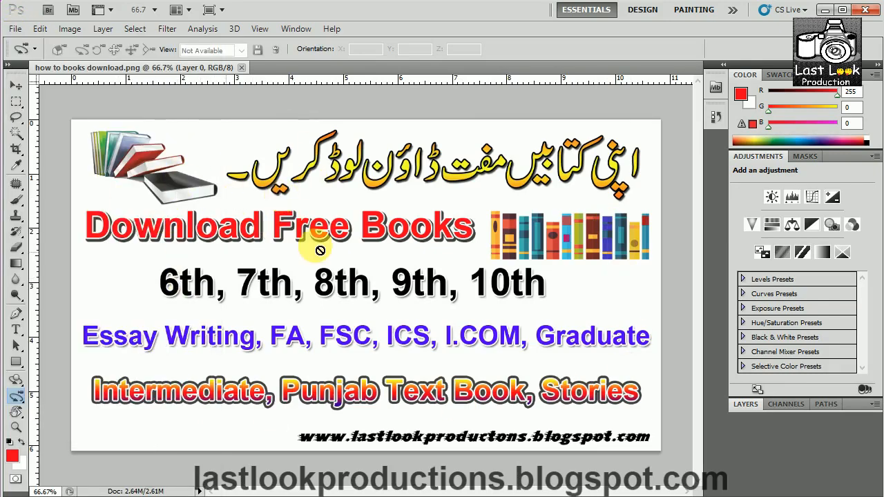
pyautogui.click(242, 67)
# Start opening an image and browse from the Desktop into the shortcut to the friends' edits folder.
pyautogui.click(15, 29)
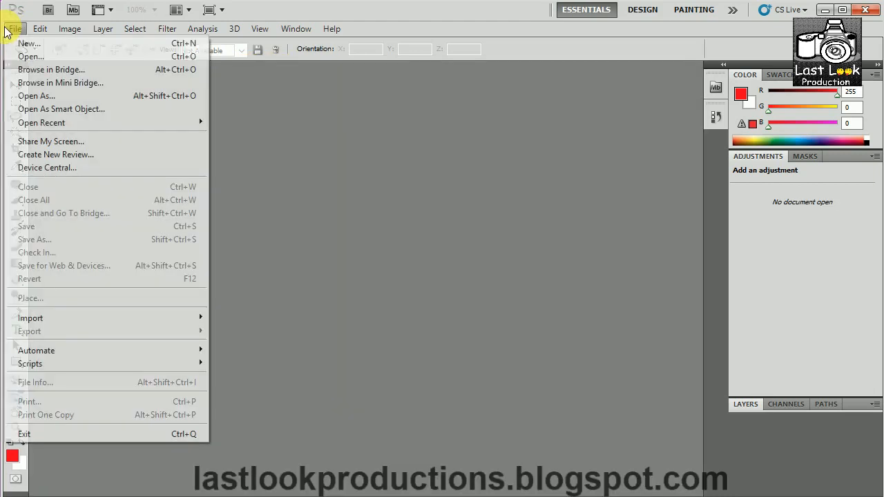
pyautogui.click(25, 55)
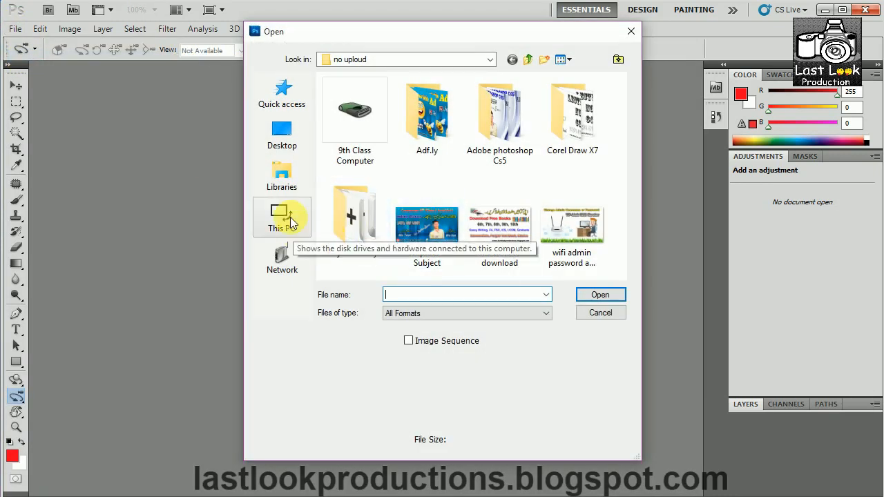
pyautogui.click(285, 138)
pyautogui.scroll(-10, 497, 142)
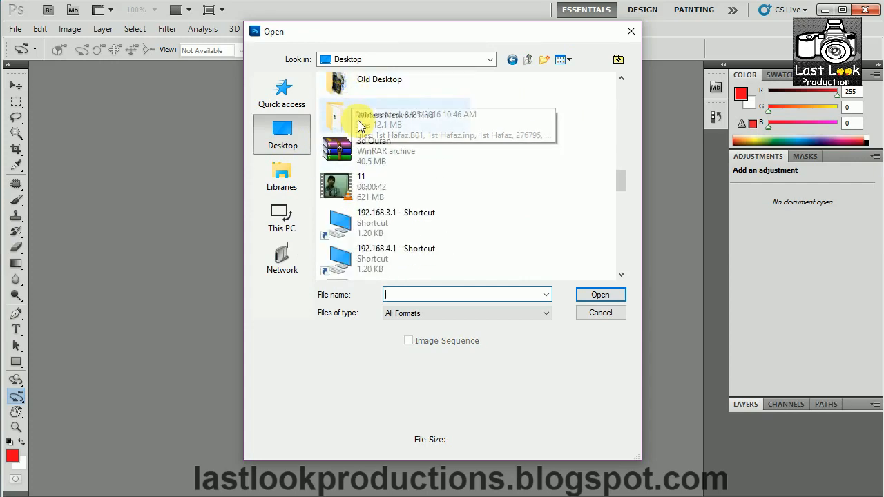
pyautogui.scroll(1, 366, 114)
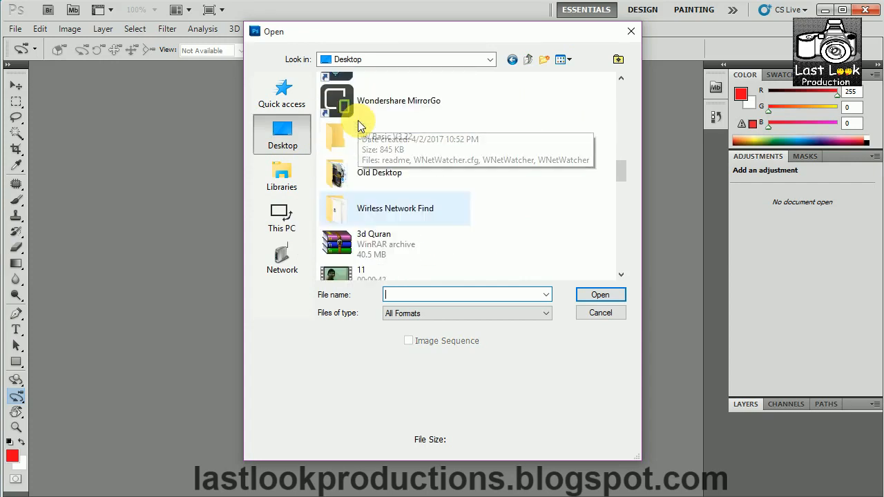
pyautogui.scroll(1, 359, 155)
pyautogui.scroll(-3, 365, 156)
pyautogui.scroll(-3, 365, 156)
pyautogui.doubleClick(354, 158)
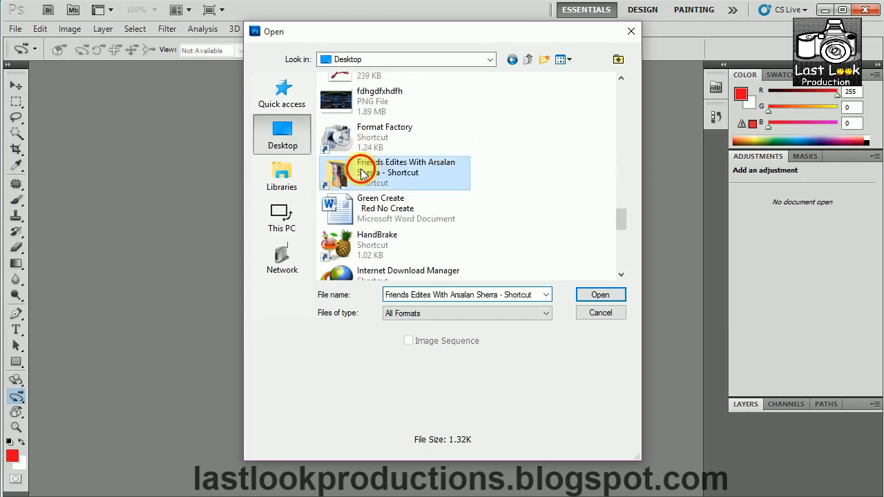
# Open the portrait photo hhhhhhhhhhhhhh.jpg from the NO folder inside Song Edit.
pyautogui.doubleClick(423, 210)
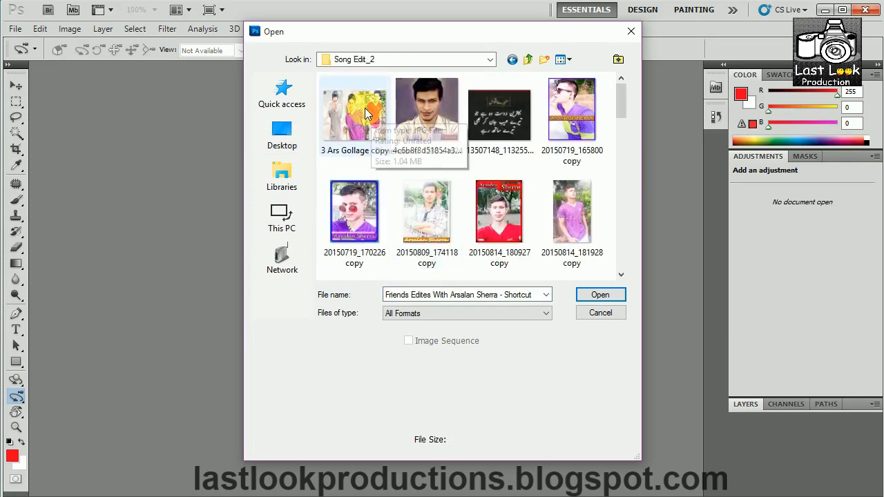
pyautogui.click(512, 62)
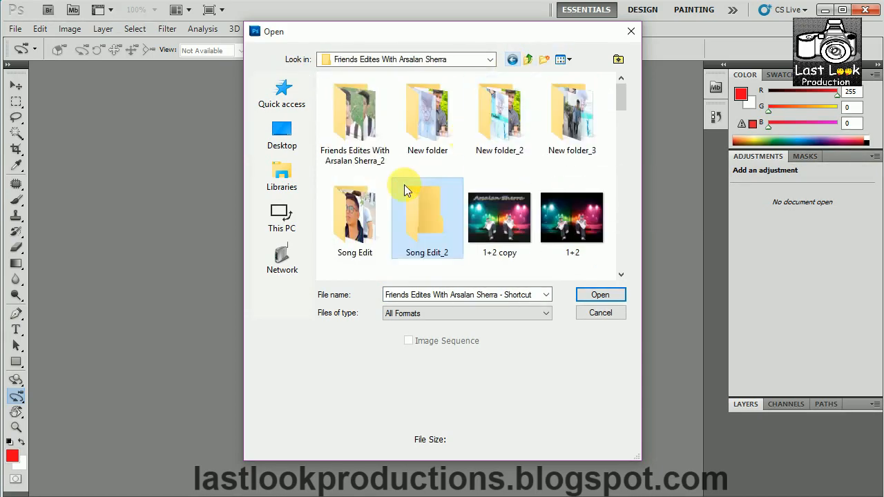
pyautogui.doubleClick(352, 207)
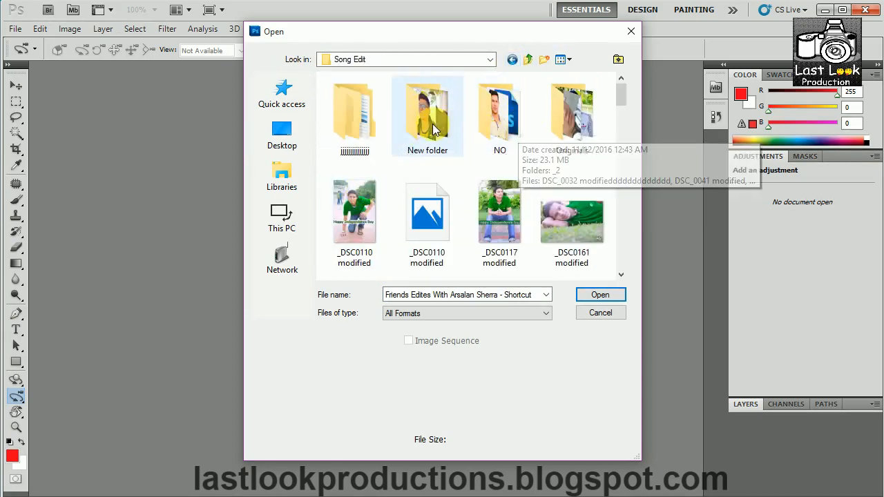
pyautogui.doubleClick(428, 133)
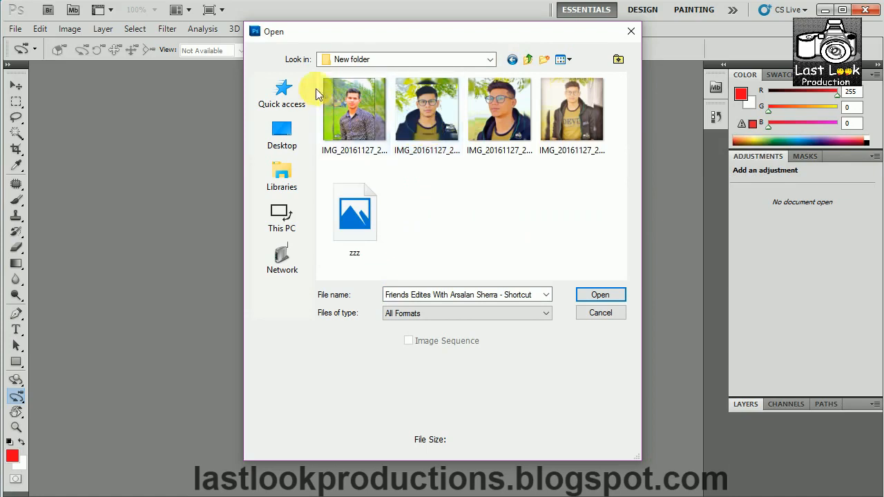
pyautogui.click(512, 60)
pyautogui.doubleClick(492, 147)
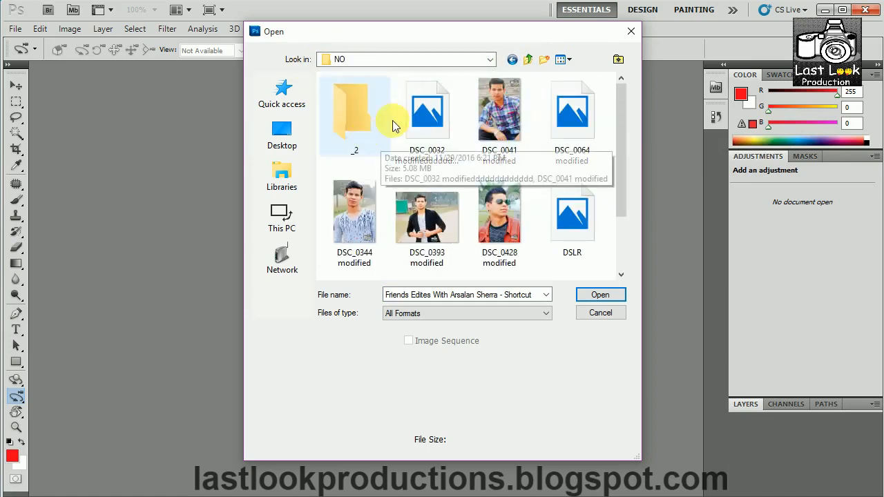
pyautogui.scroll(-1, 422, 221)
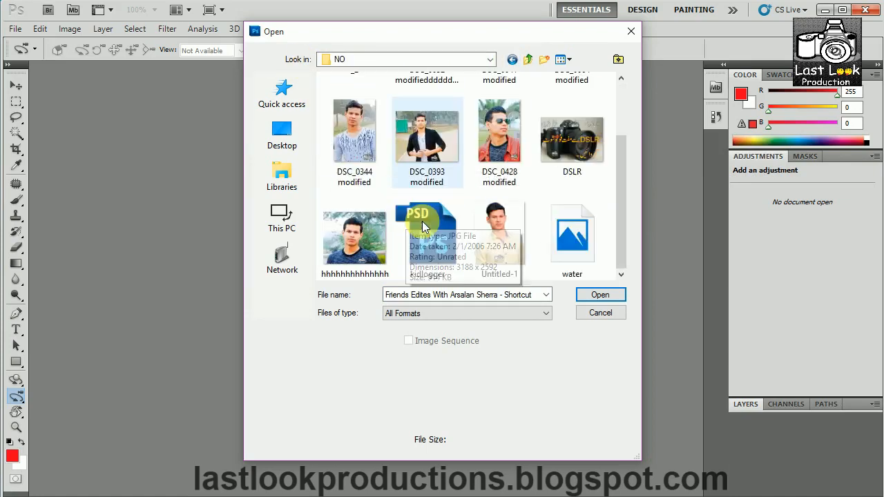
pyautogui.doubleClick(359, 237)
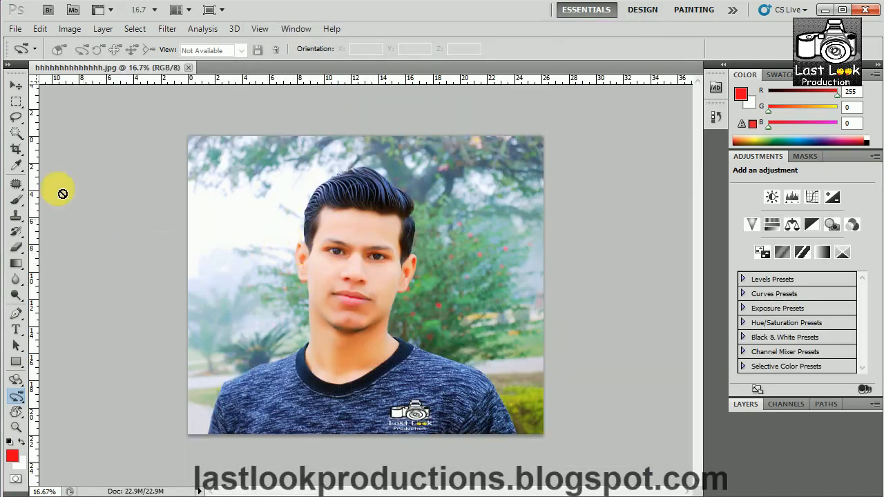
# Zoom the portrait to 25% and activate the 3D Rotate Camera Tool.
pyautogui.click(16, 84)
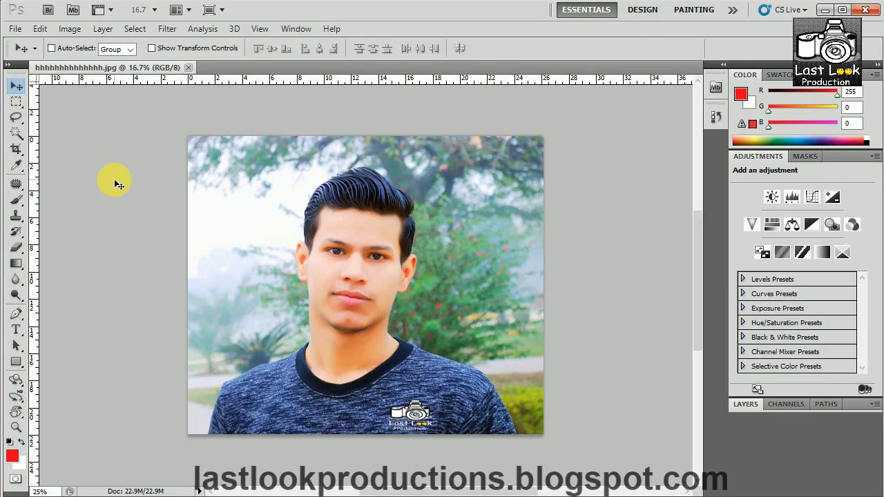
pyautogui.hotkey('ctrl', '+')
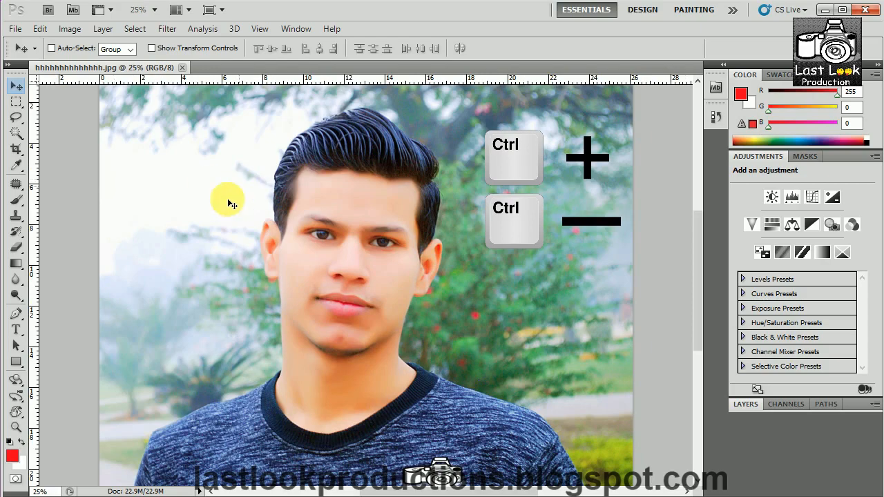
pyautogui.rightClick(17, 396)
pyautogui.click(67, 394)
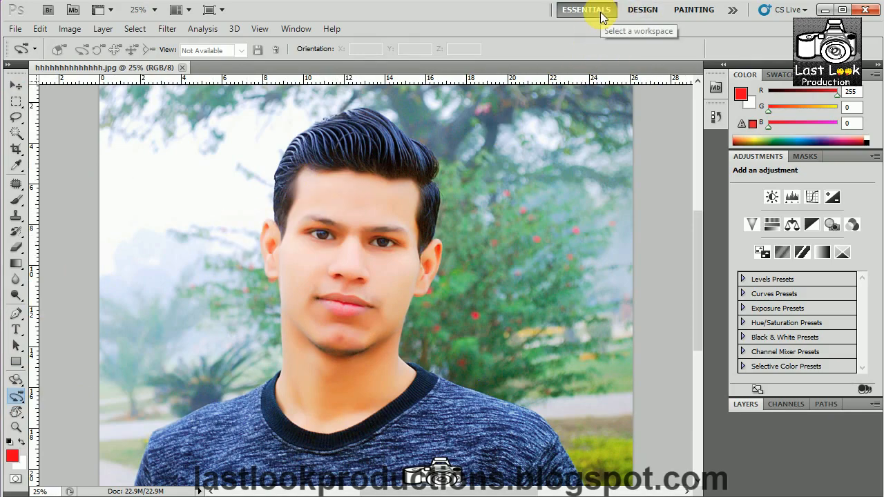
# Switch to the 3D workspace and create a 3D Postcard from the selected Background layer.
pyautogui.click(734, 10)
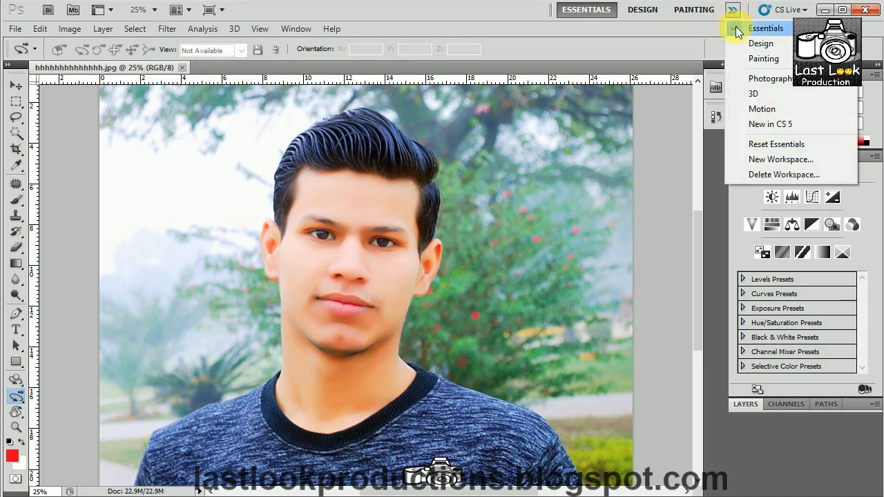
pyautogui.click(751, 96)
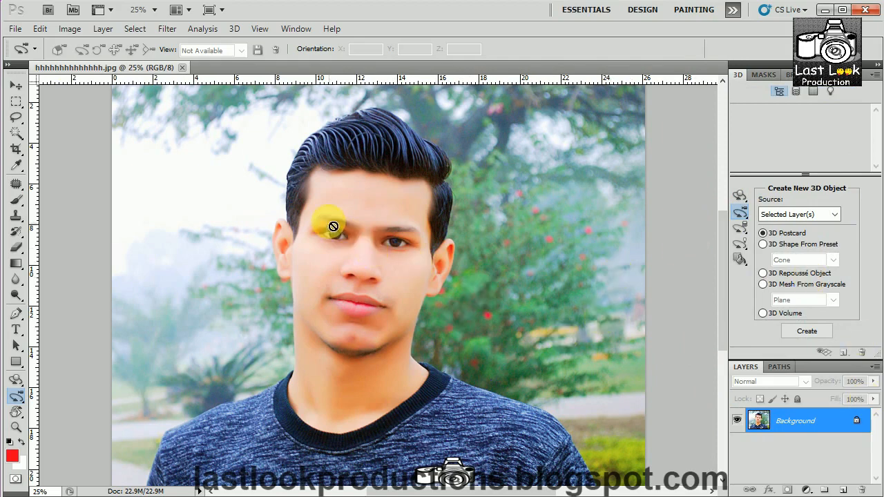
pyautogui.click(15, 395)
pyautogui.click(61, 396)
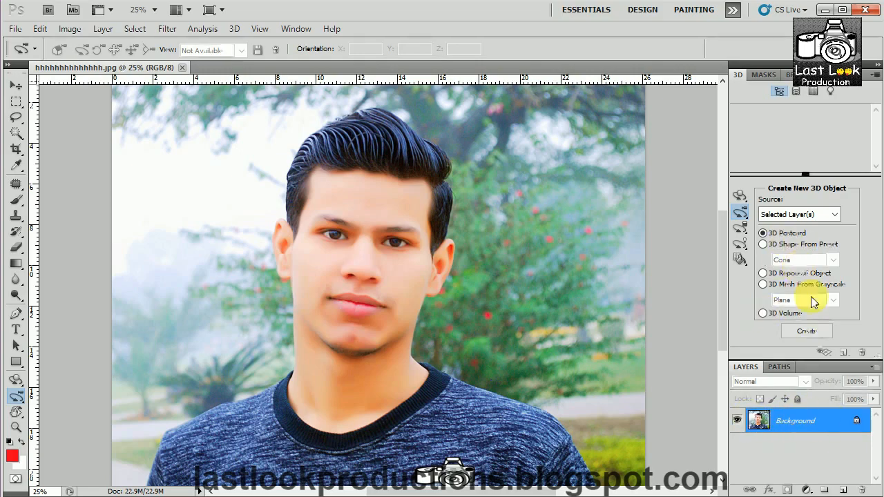
pyautogui.click(802, 332)
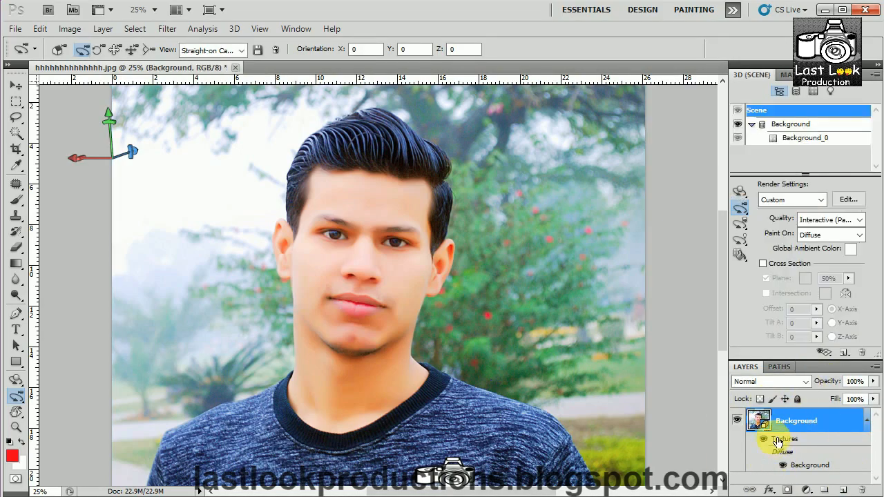
# Rotate the camera freehand around the portrait postcard to an orientation of about X -11, Y 20, Z -5.
pyautogui.moveTo(85, 158)
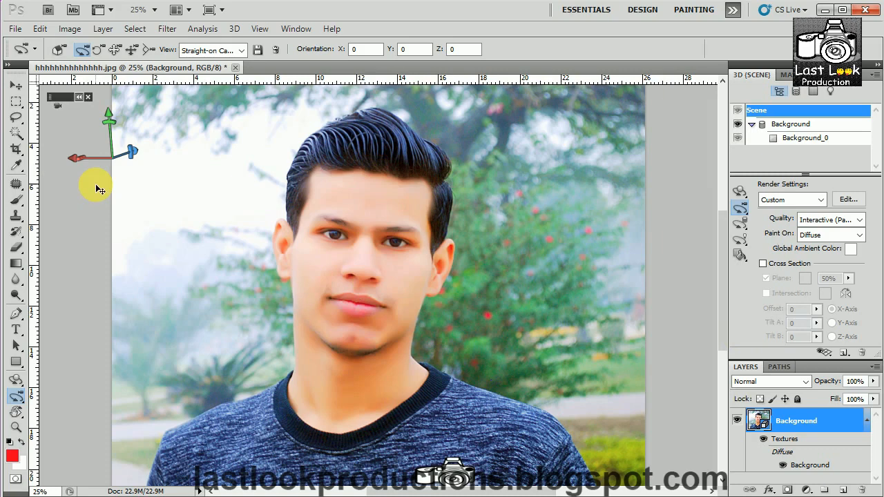
pyautogui.moveTo(44, 90)
pyautogui.mouseDown()
pyautogui.moveTo(123, 121)
pyautogui.moveTo(152, 165)
pyautogui.mouseUp()
pyautogui.moveTo(200, 301); pyautogui.dragTo(365, 152)
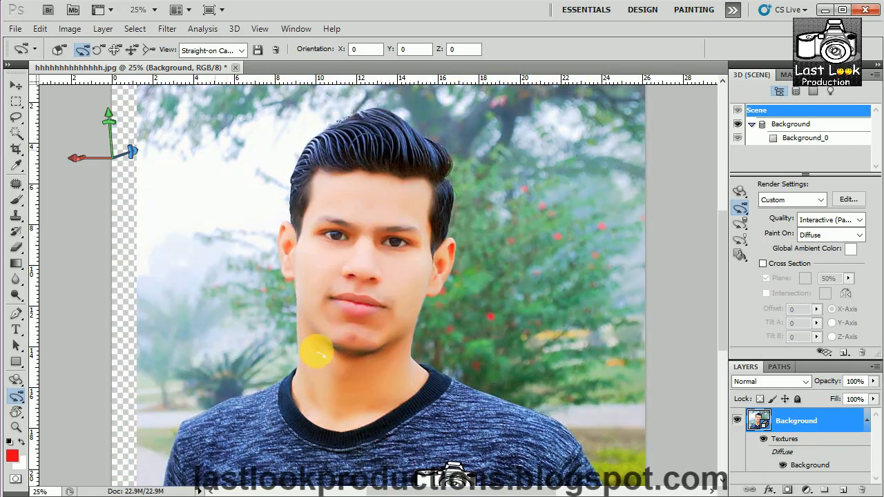
pyautogui.moveTo(197, 334); pyautogui.dragTo(262, 255)
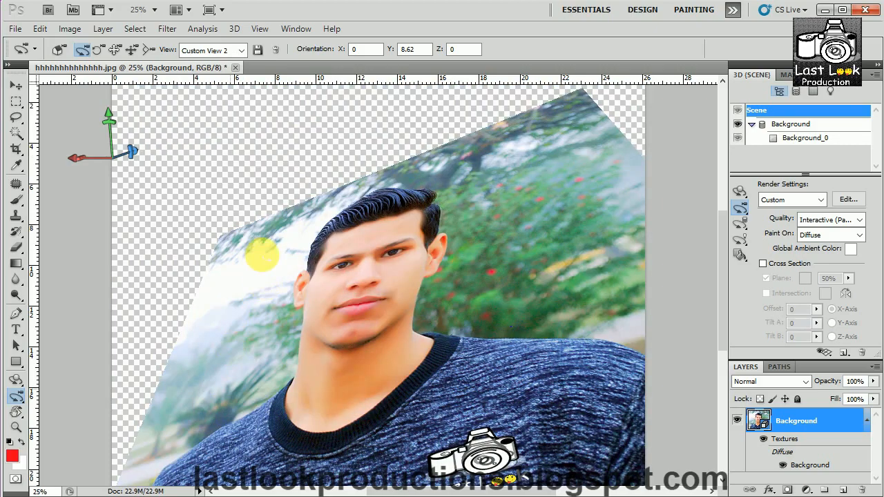
pyautogui.moveTo(223, 299); pyautogui.dragTo(204, 162)
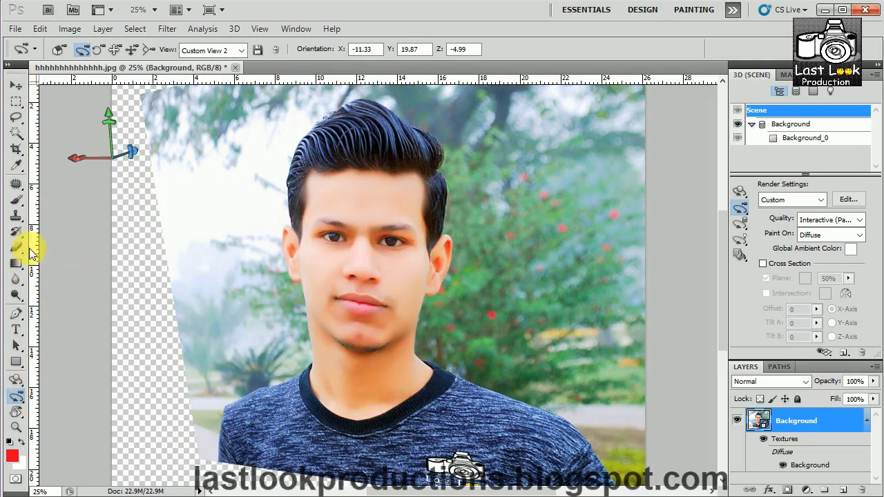
# Roll the camera freehand with the 3D Roll Camera Tool to an orientation of about X -5, Y 22, Z 12.
pyautogui.click(15, 396)
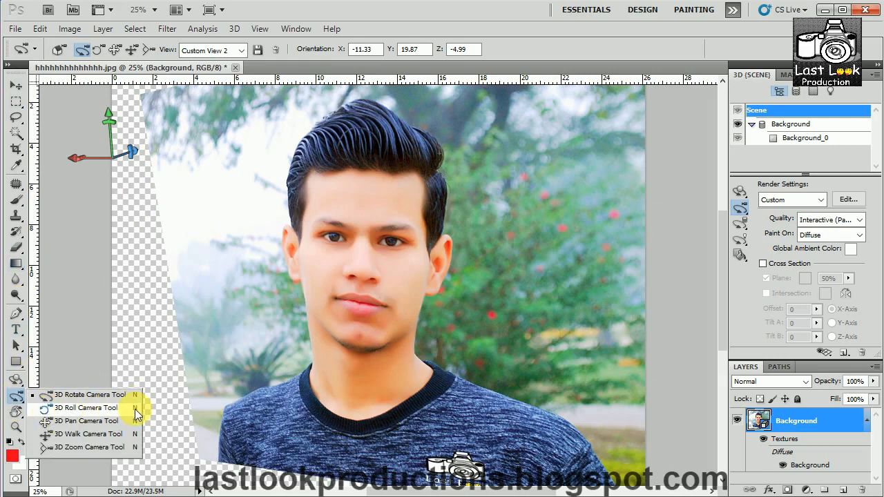
pyautogui.click(87, 408)
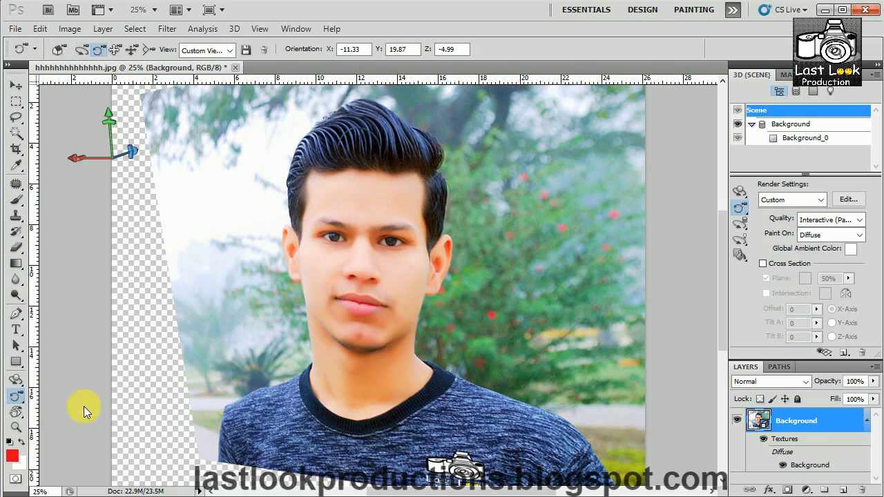
pyautogui.moveTo(227, 223); pyautogui.dragTo(270, 240)
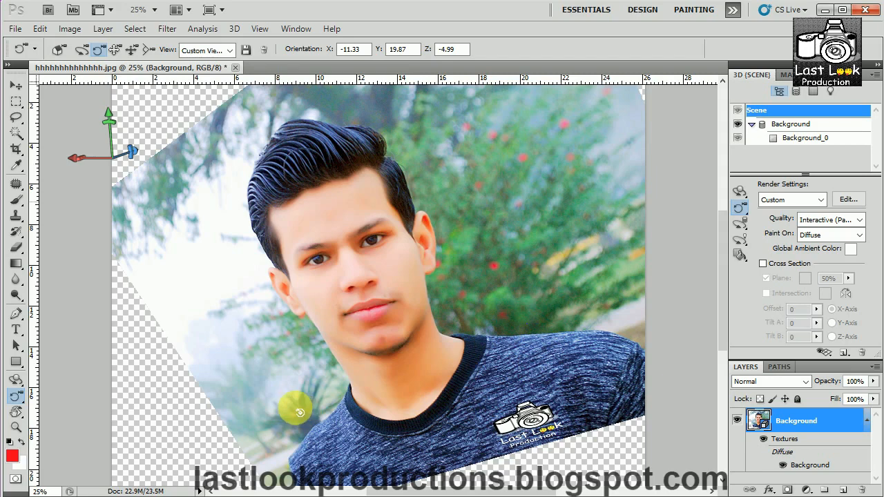
pyautogui.moveTo(186, 233); pyautogui.dragTo(182, 183)
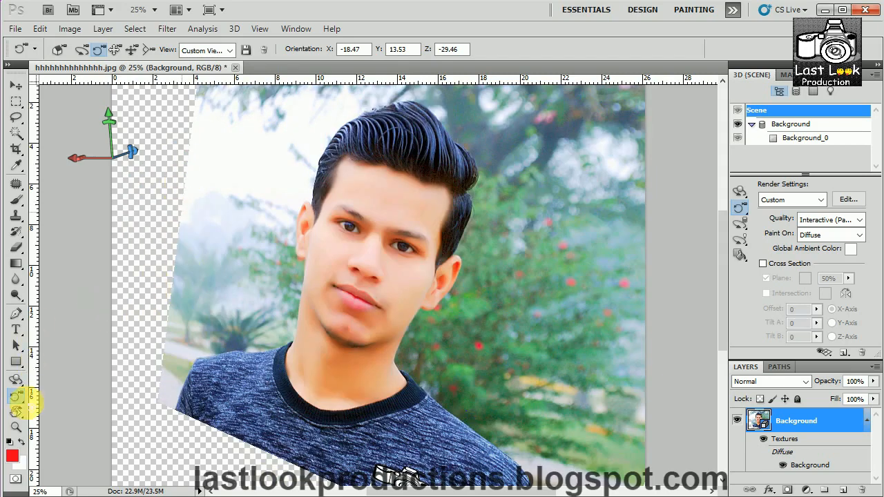
# Pan the camera to about X -0.96, Y 0.36, Z -1.74, and walk it back until the postcard fills roughly the canvas's left half.
pyautogui.rightClick(17, 401)
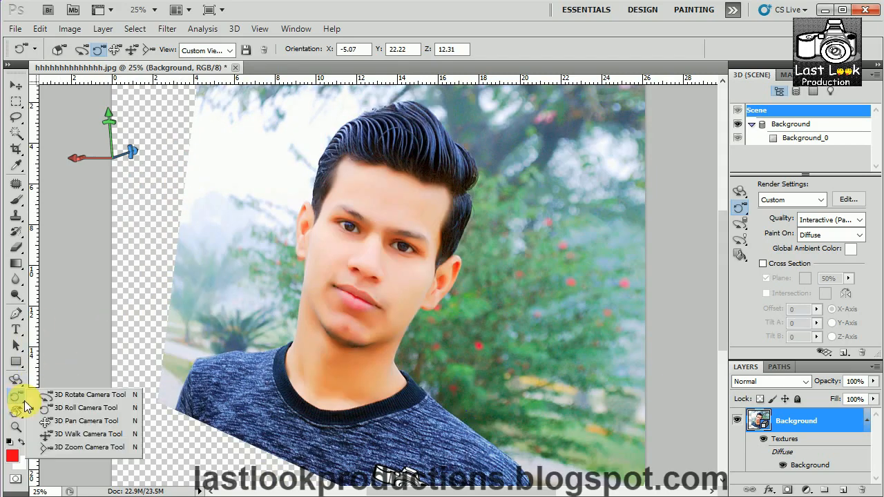
pyautogui.click(86, 420)
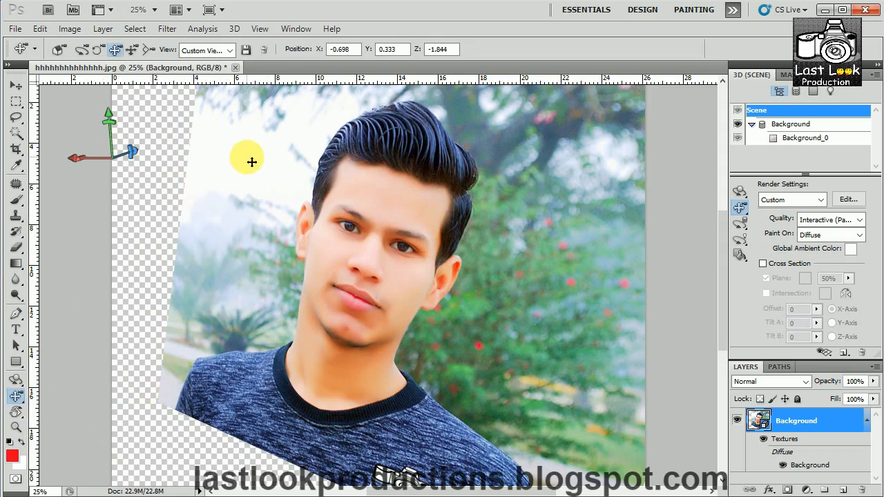
pyautogui.moveTo(253, 167); pyautogui.dragTo(317, 379)
pyautogui.moveTo(242, 375); pyautogui.dragTo(15, 396)
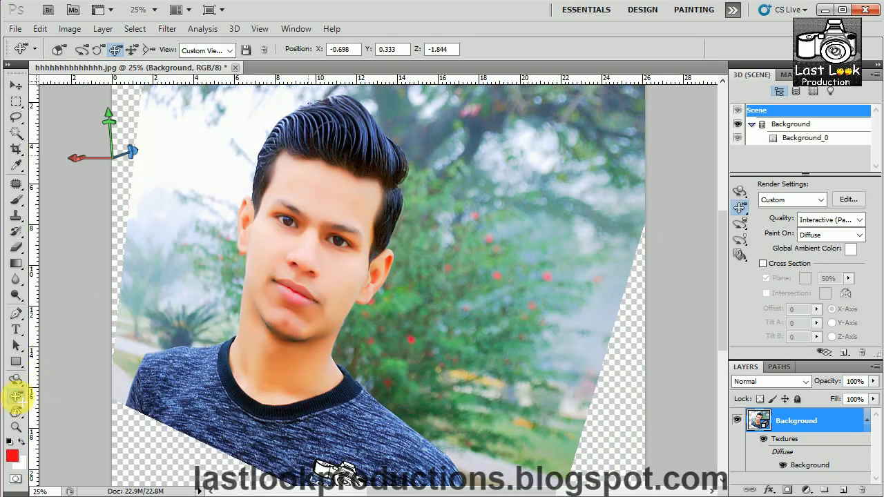
pyautogui.moveTo(16, 381); pyautogui.dragTo(96, 435)
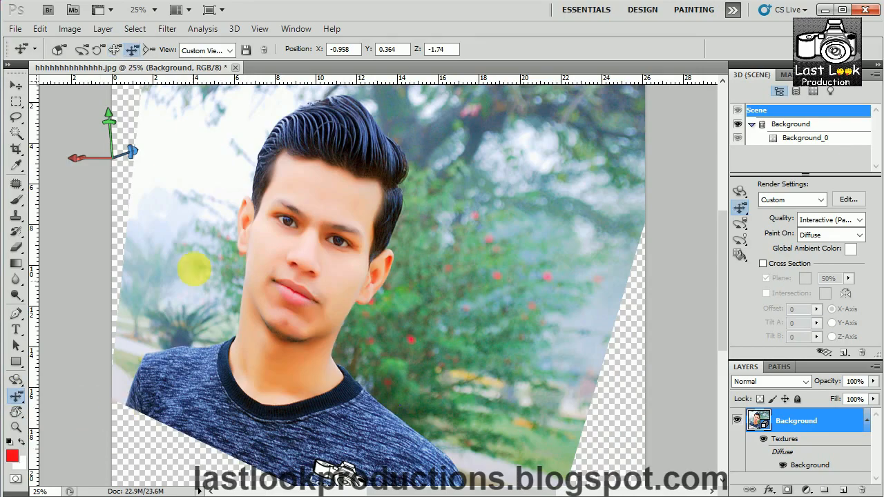
pyautogui.moveTo(198, 221); pyautogui.dragTo(207, 352)
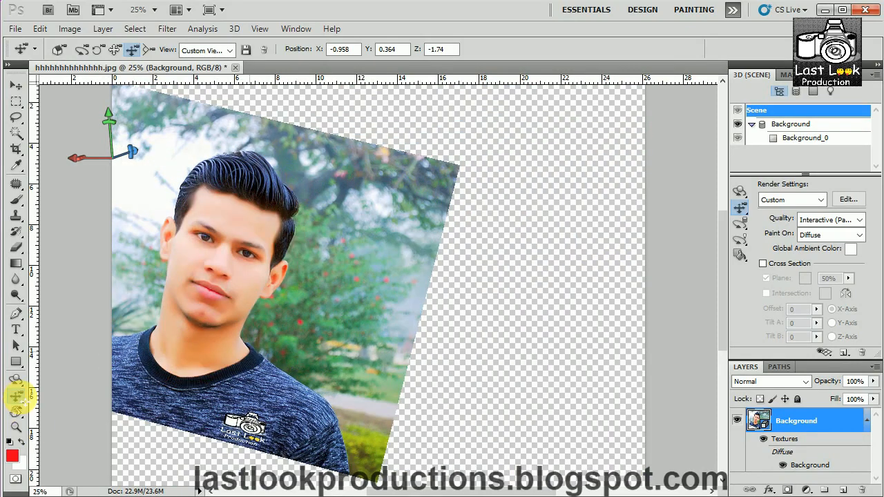
# Adjust the camera's zoom freehand with the 3D Zoom Camera Tool to a standard field of view of about 31 mm lens.
pyautogui.moveTo(17, 395); pyautogui.dragTo(90, 452)
pyautogui.moveTo(234, 343); pyautogui.dragTo(251, 429)
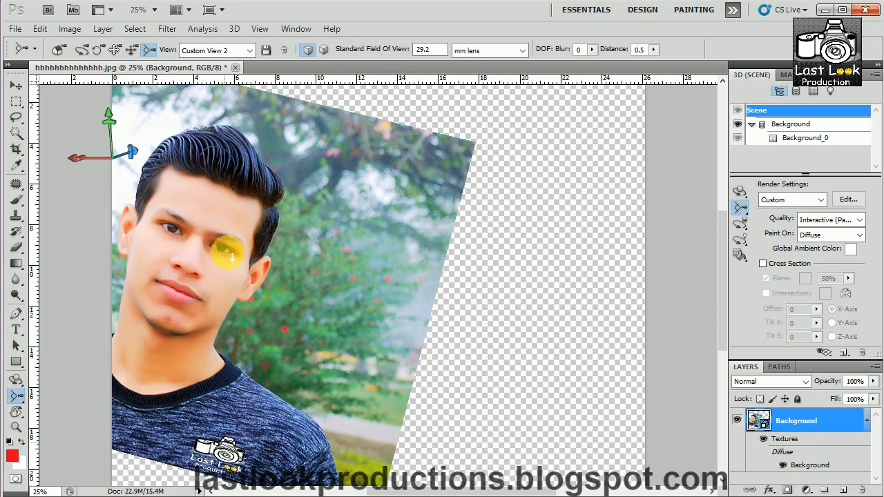
pyautogui.moveTo(256, 183); pyautogui.dragTo(276, 99)
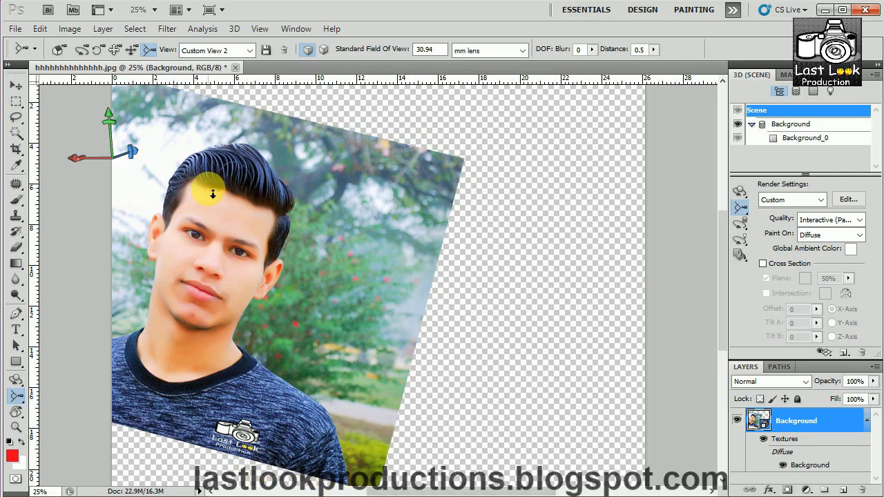
# Show the Hand and Rotate View tool choices, activate the Zoom Tool, and minimize the program window.
pyautogui.click(17, 413)
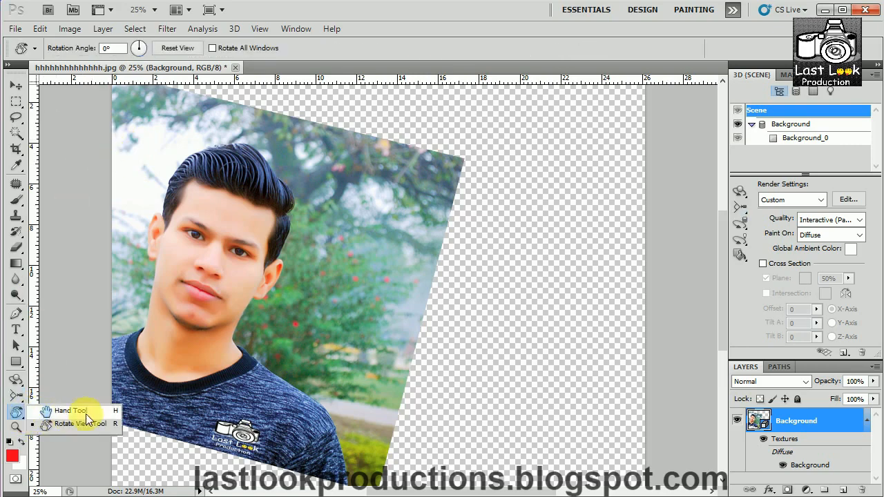
pyautogui.click(18, 430)
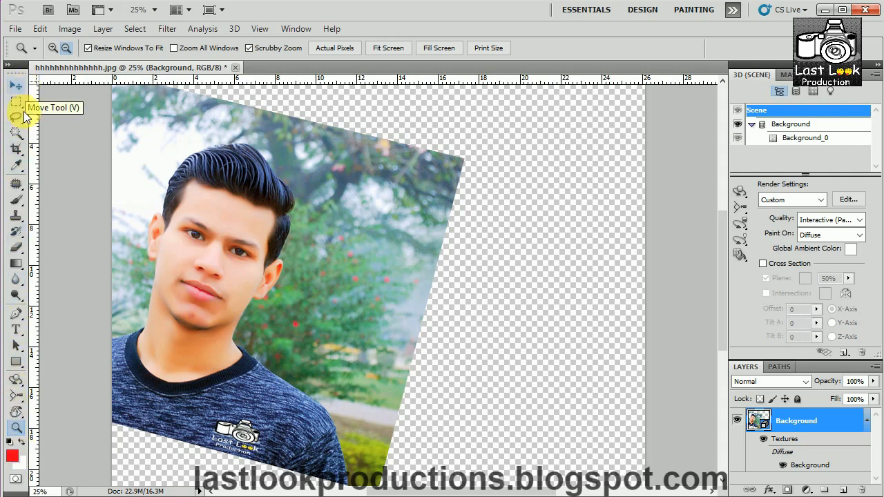
pyautogui.click(824, 10)
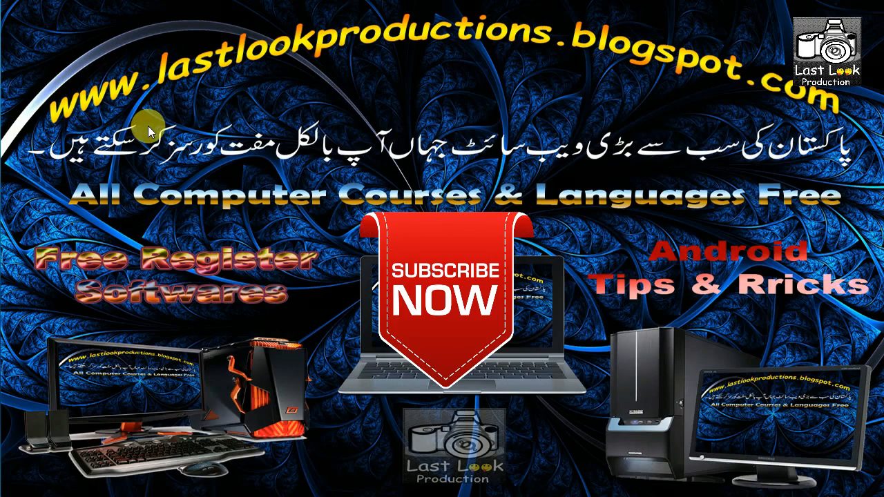